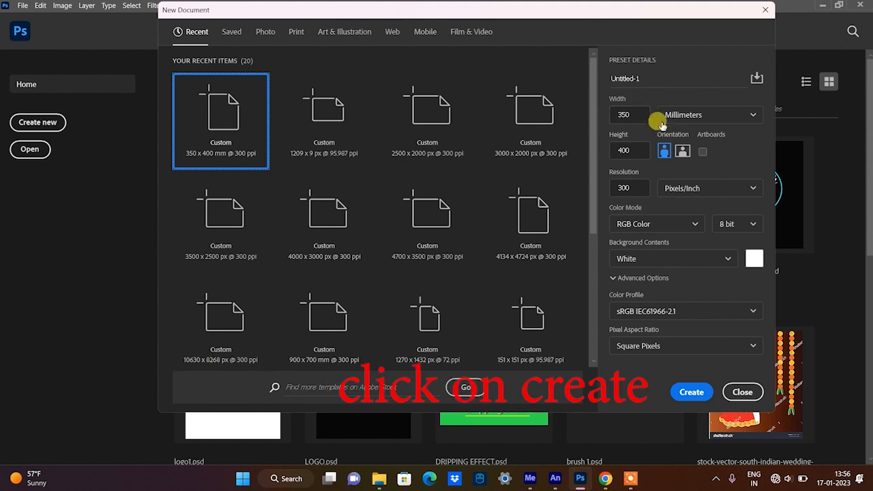
Step: Create a 350 x 400 mm RGB document at 300 ppi with a white background and unlock its background layer
{"action": "left_click", "coordinate": [691, 392]}
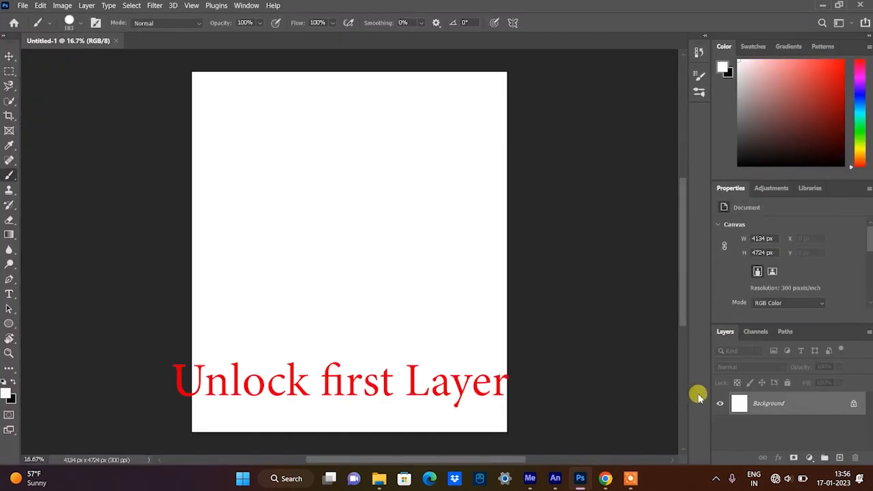
{"action": "left_click", "coordinate": [856, 404]}
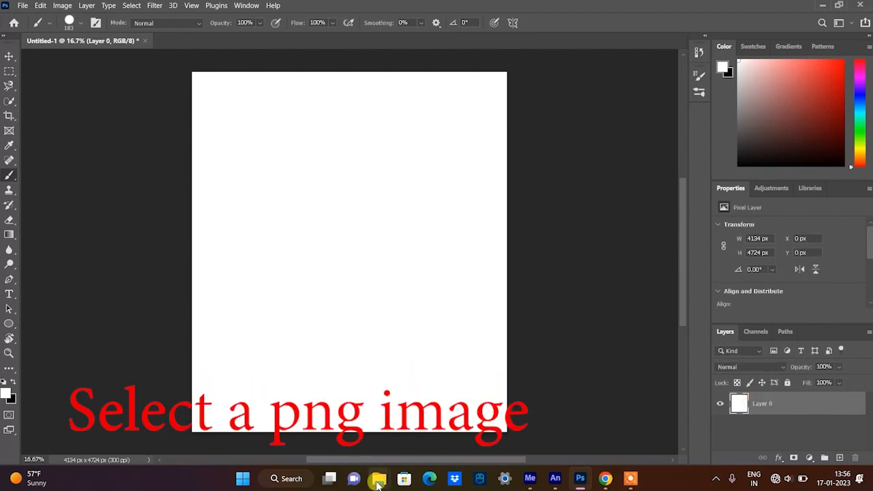
Step: Place the red chilli image "pngegg - 2022-11-28T182733.660" from the Downloads folder onto the canvas at its default size
{"action": "mouse_move", "coordinate": [379, 480]}
{"action": "left_click", "coordinate": [289, 418]}
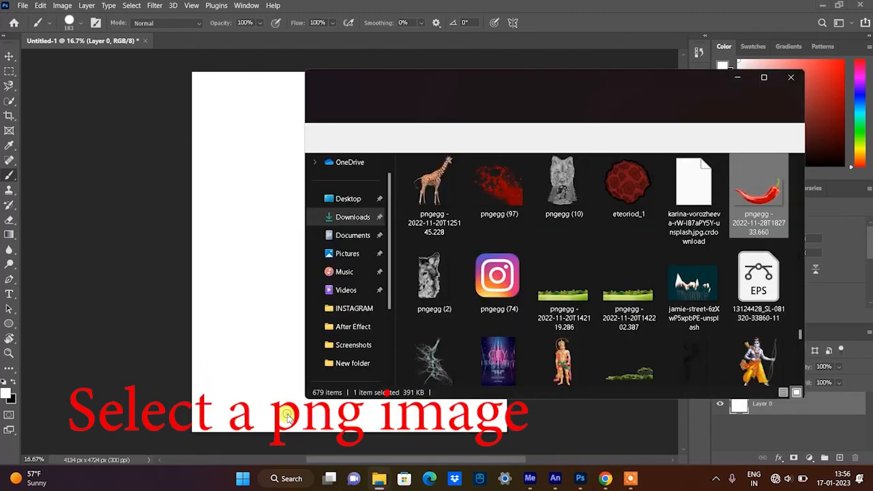
{"action": "left_click_drag", "start_coordinate": [758, 203], "coordinate": [256, 260]}
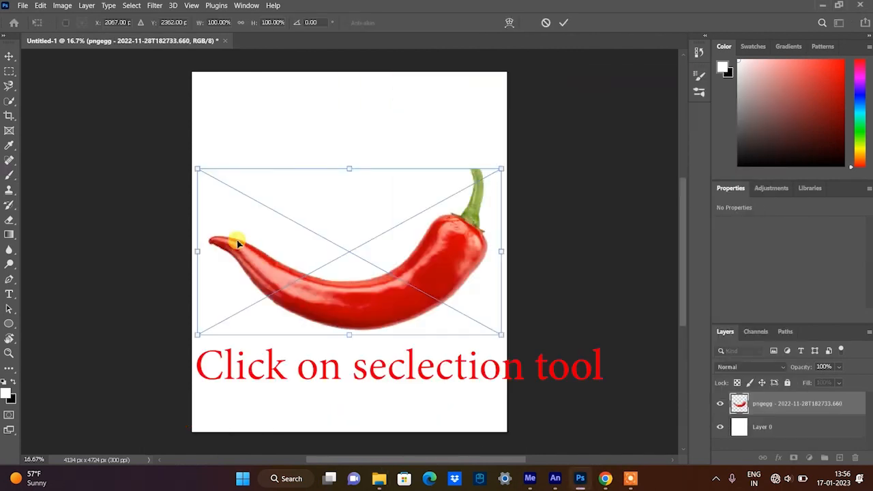
{"action": "left_click", "coordinate": [8, 60]}
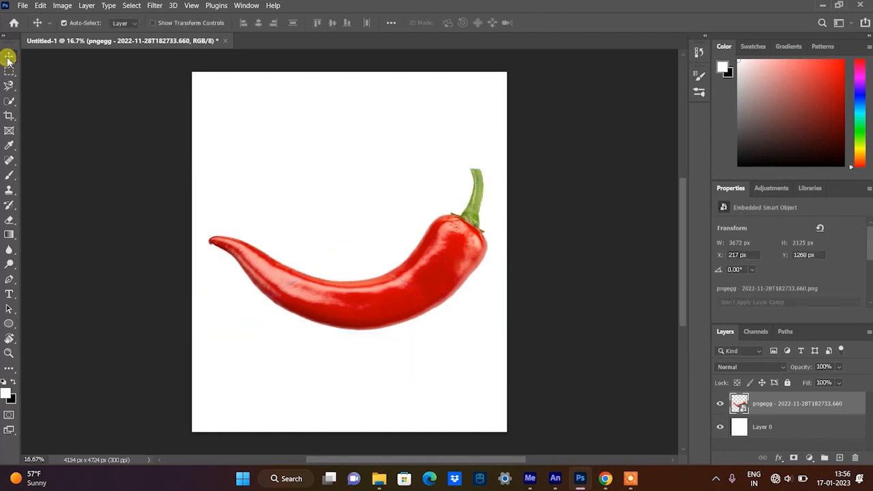
Step: Set the Type tool's text colour to a red sampled from the chilli
{"action": "left_click", "coordinate": [8, 296]}
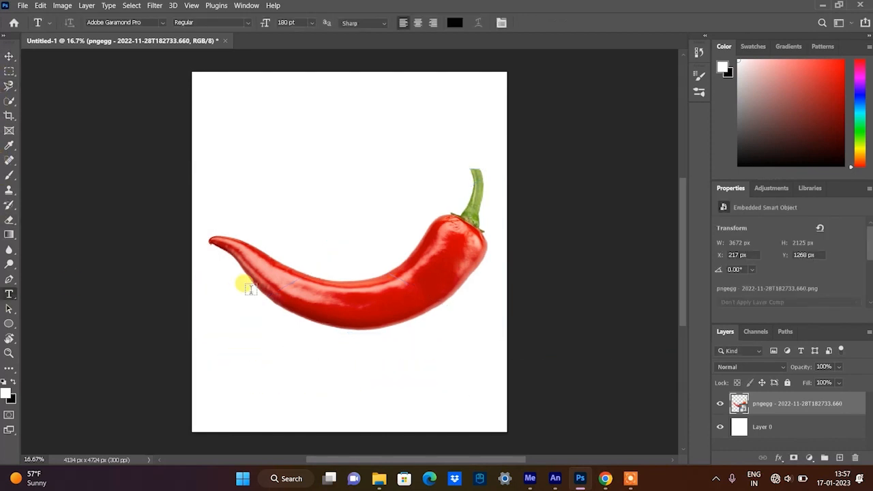
{"action": "left_click", "coordinate": [454, 22]}
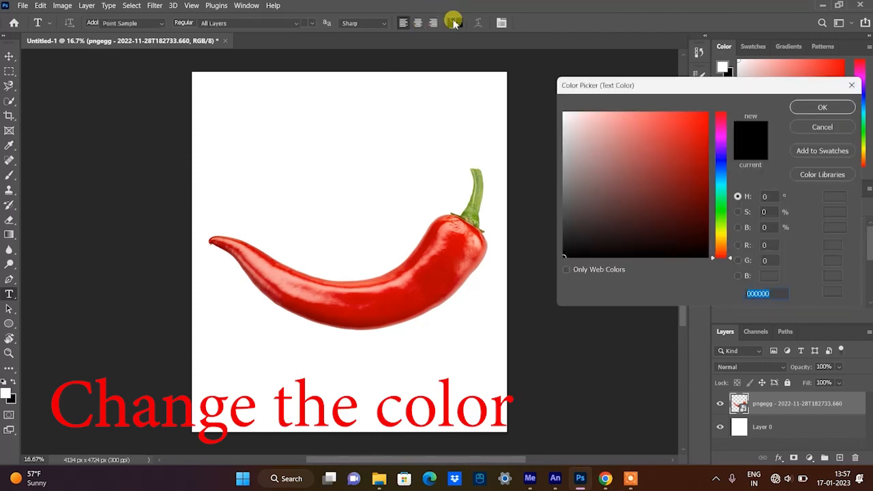
{"action": "left_click", "coordinate": [416, 249]}
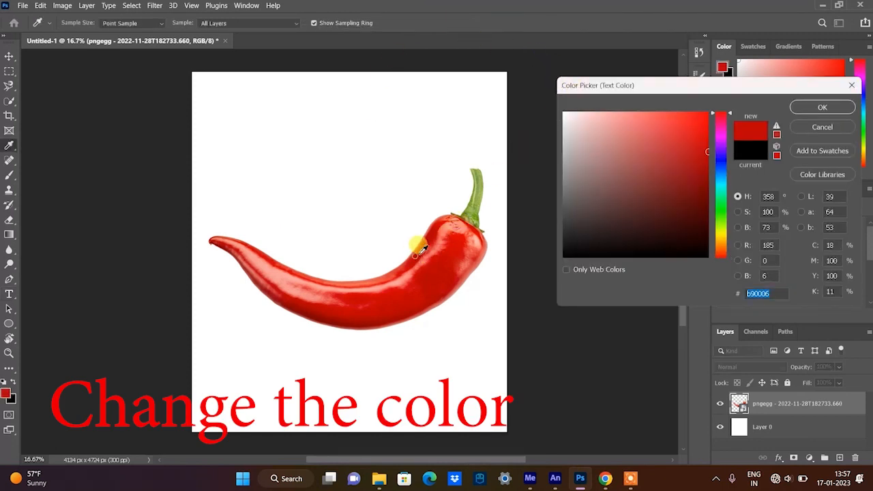
{"action": "left_click", "coordinate": [803, 108]}
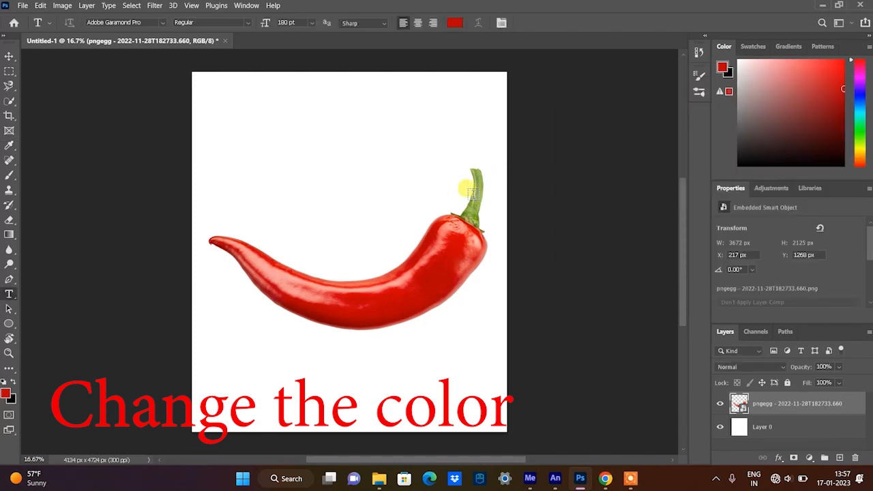
Step: Add the text "Chilli" in 180 pt Adobe Garamond Pro and move it over the middle of the chilli's body
{"action": "left_click", "coordinate": [329, 303]}
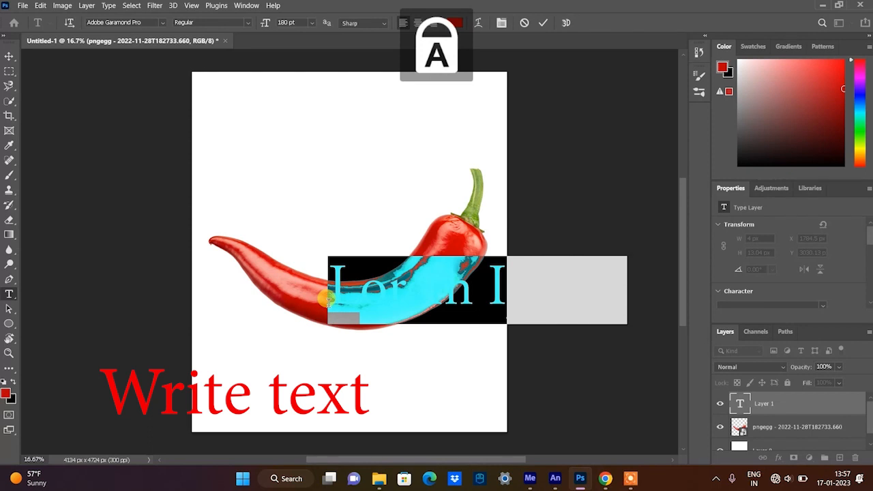
{"action": "type", "text": "C"}
{"action": "key", "text": "Caps_Lock"}
{"action": "type", "text": "h"}
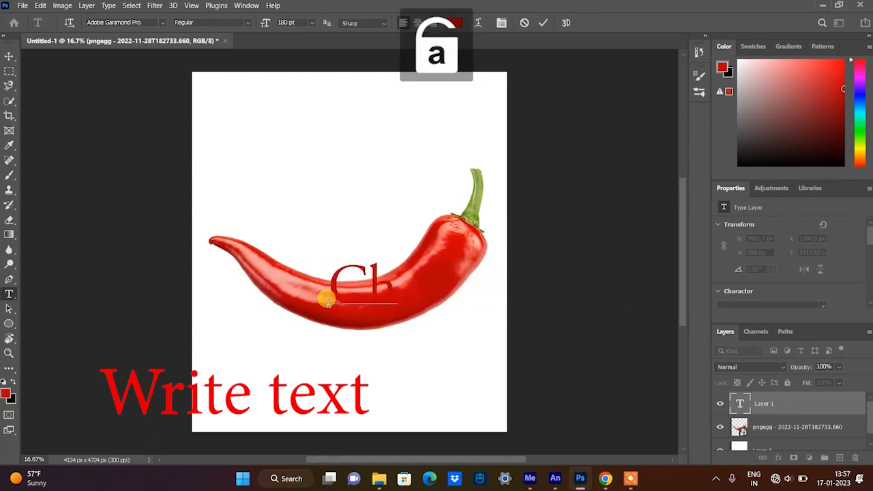
{"action": "type", "text": "ili"}
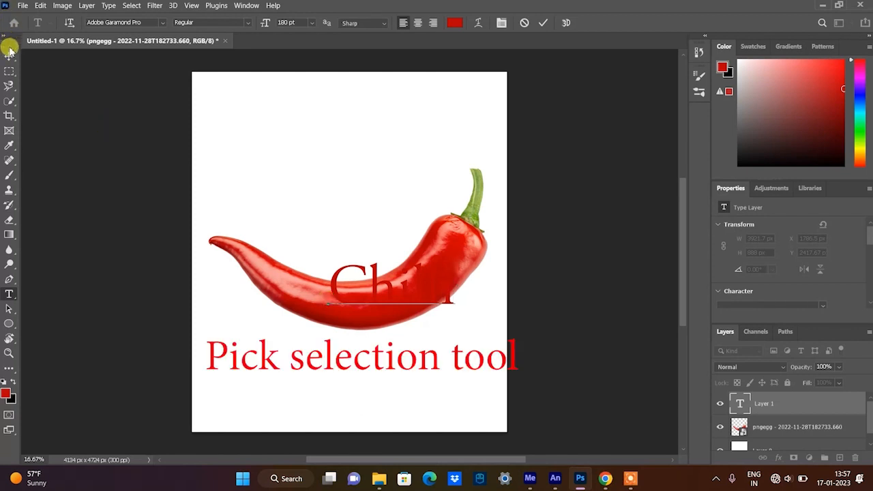
{"action": "left_click", "coordinate": [8, 57]}
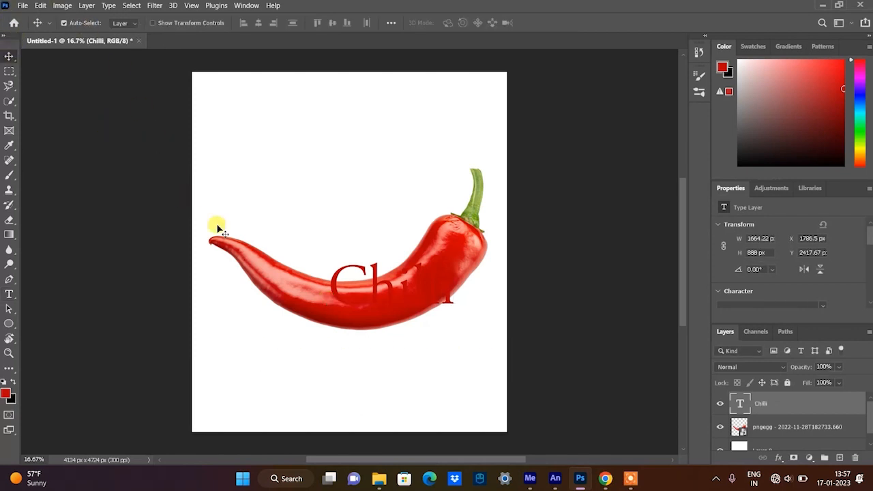
{"action": "left_click_drag", "start_coordinate": [338, 294], "coordinate": [304, 308]}
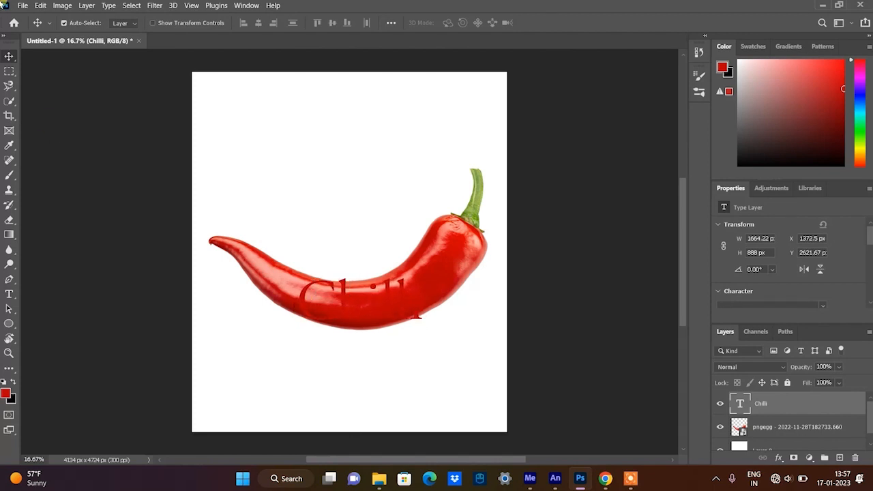
Step: Convert the Chilli text layer to a smart object and warp its four corners onto the upper and lower edges of the chilli
{"action": "right_click", "coordinate": [785, 404]}
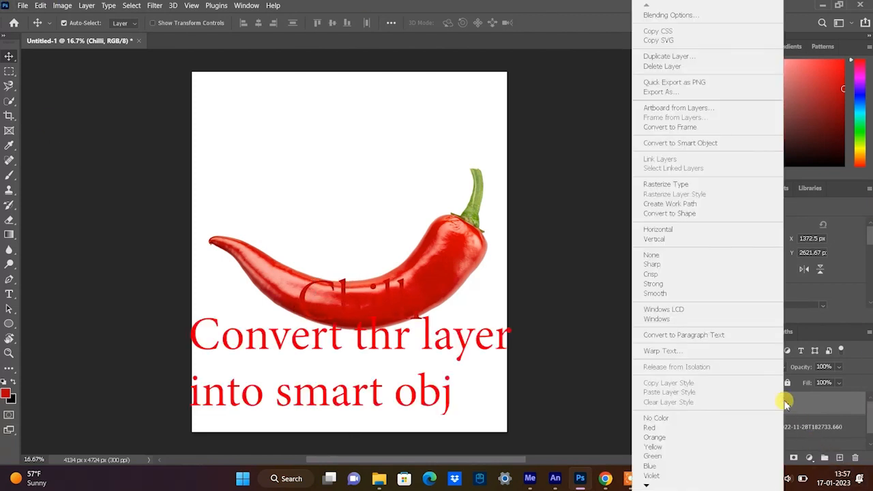
{"action": "left_click", "coordinate": [676, 148]}
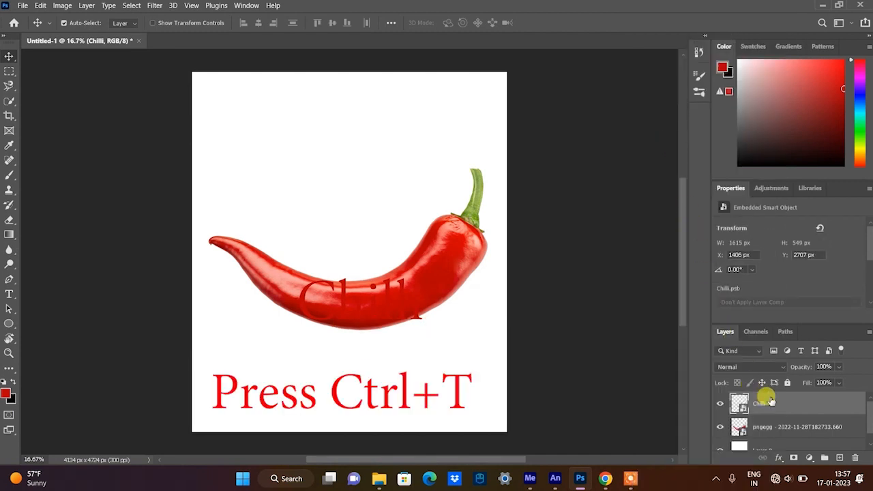
{"action": "key", "text": "ctrl+t"}
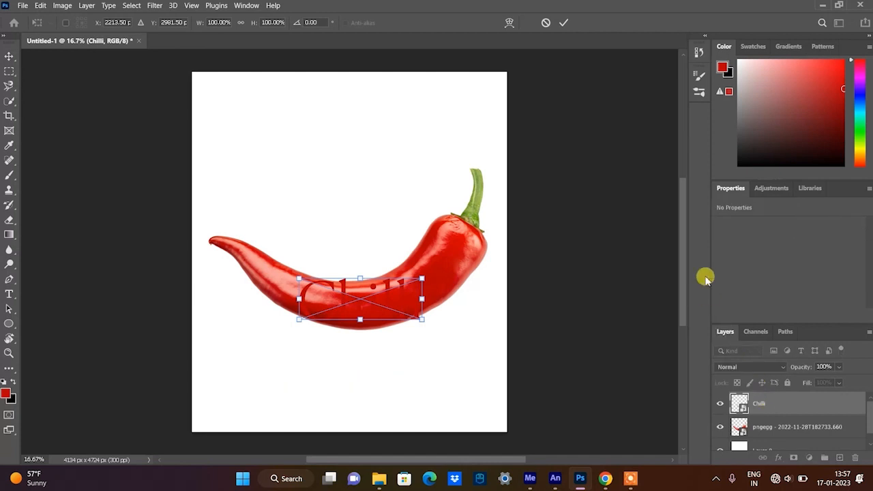
{"action": "left_click", "coordinate": [509, 23]}
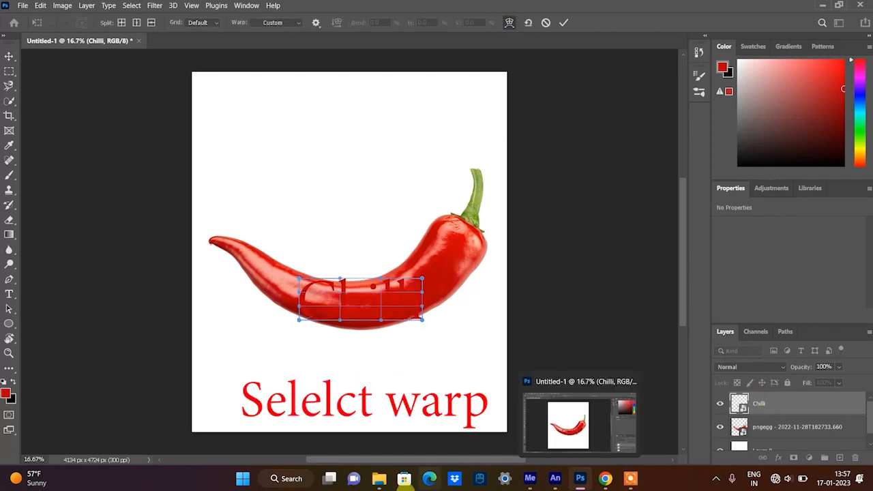
{"action": "scroll", "coordinate": [357, 312], "scroll_direction": "up", "scroll_amount": 4, "text": "alt"}
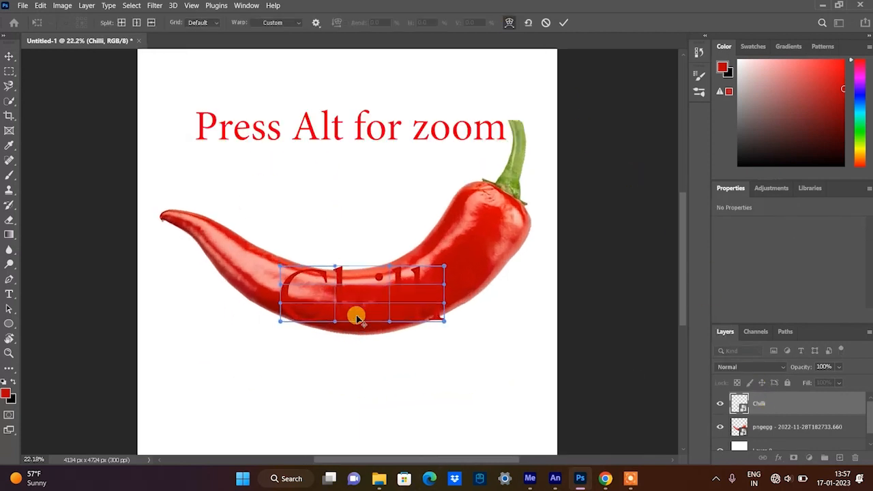
{"action": "scroll", "coordinate": [279, 266], "scroll_direction": "up", "scroll_amount": 1, "text": "alt"}
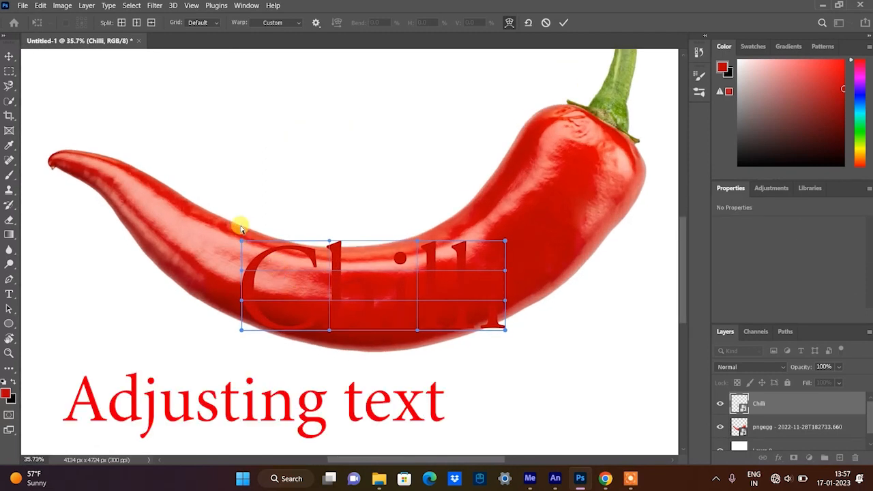
{"action": "left_click_drag", "start_coordinate": [241, 243], "coordinate": [240, 228]}
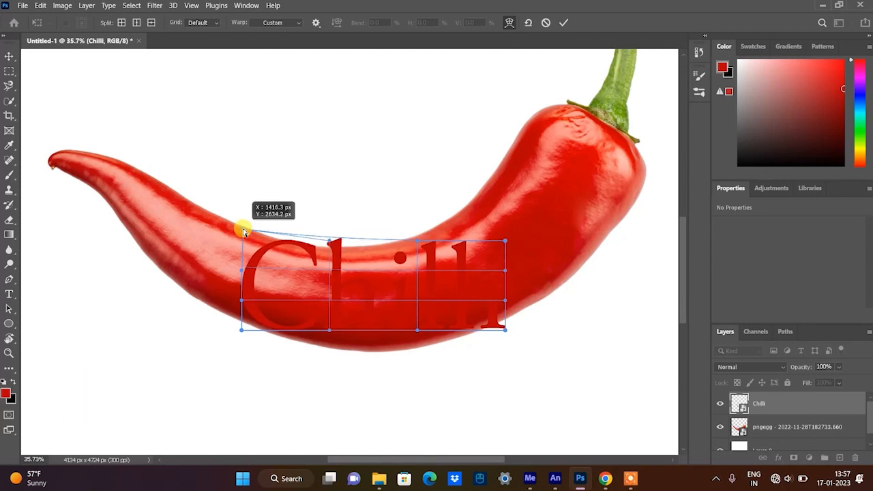
{"action": "left_click_drag", "start_coordinate": [501, 241], "coordinate": [453, 217]}
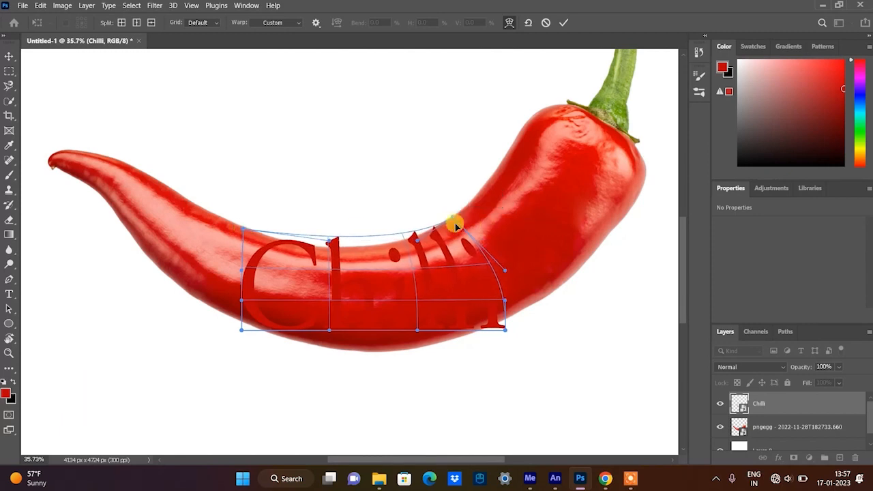
{"action": "mouse_move", "coordinate": [507, 334]}
{"action": "left_mouse_down"}
{"action": "mouse_move", "coordinate": [505, 314]}
{"action": "mouse_move", "coordinate": [500, 322]}
{"action": "left_mouse_up"}
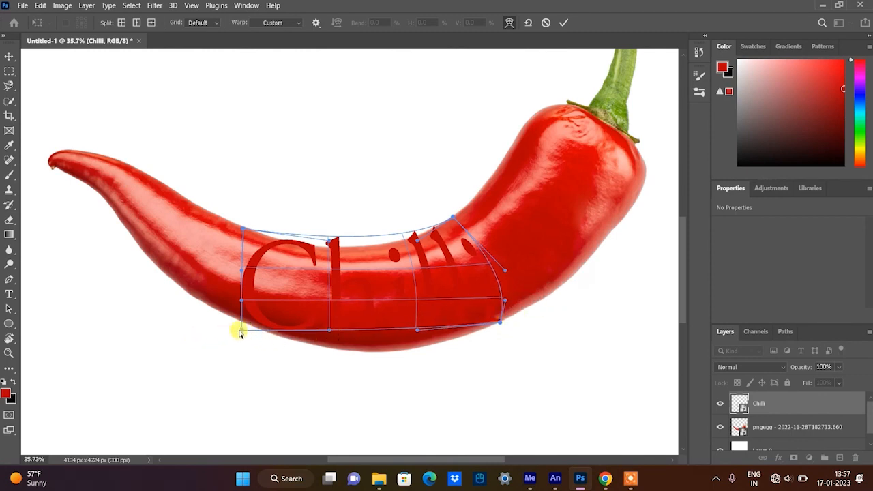
{"action": "left_click_drag", "start_coordinate": [242, 333], "coordinate": [256, 329]}
Step: Bend the warp's lower and upper edges to follow the chilli's curve and apply the transform
{"action": "left_click_drag", "start_coordinate": [331, 333], "coordinate": [335, 372]}
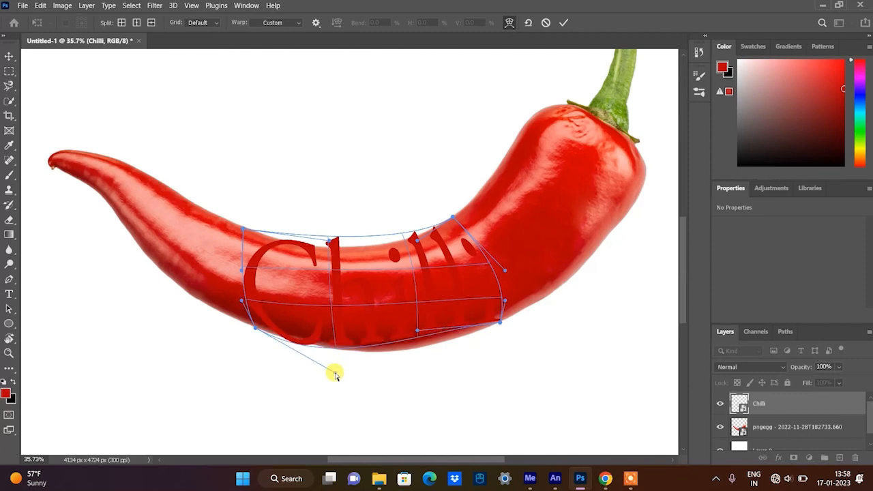
{"action": "mouse_move", "coordinate": [416, 336]}
{"action": "left_mouse_down"}
{"action": "mouse_move", "coordinate": [414, 357]}
{"action": "mouse_move", "coordinate": [421, 352]}
{"action": "left_mouse_up"}
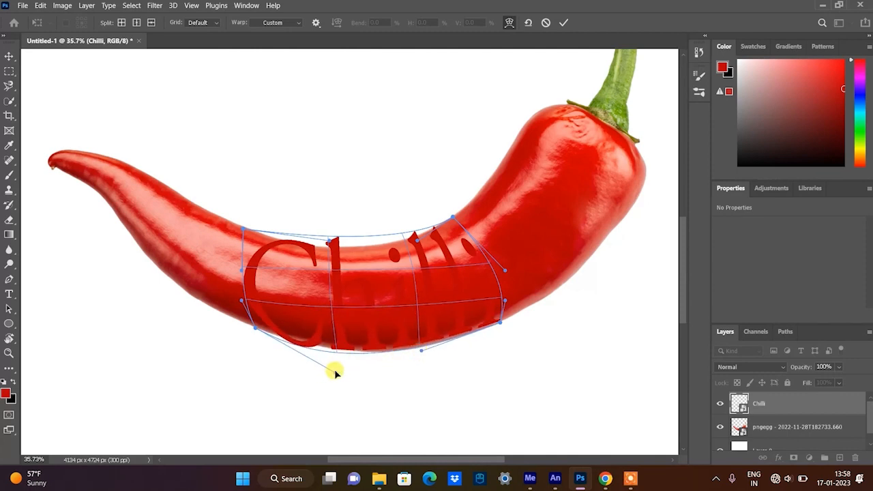
{"action": "left_click_drag", "start_coordinate": [335, 371], "coordinate": [339, 366]}
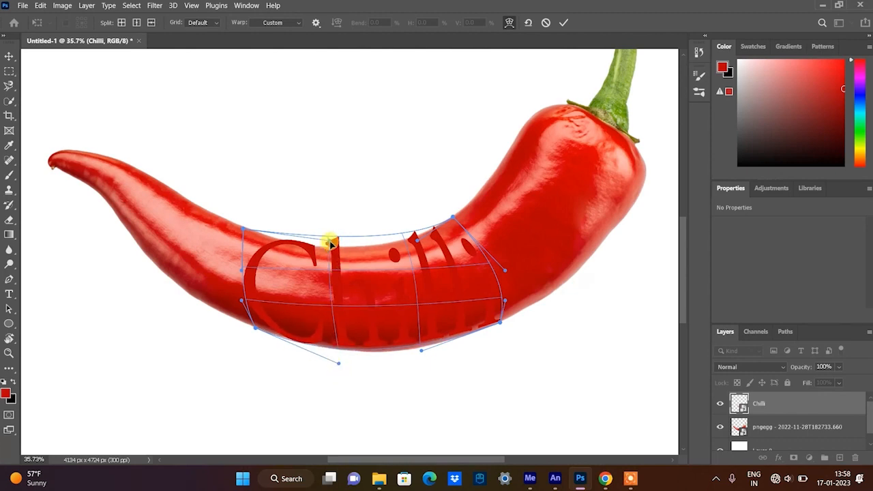
{"action": "left_click_drag", "start_coordinate": [329, 242], "coordinate": [329, 260]}
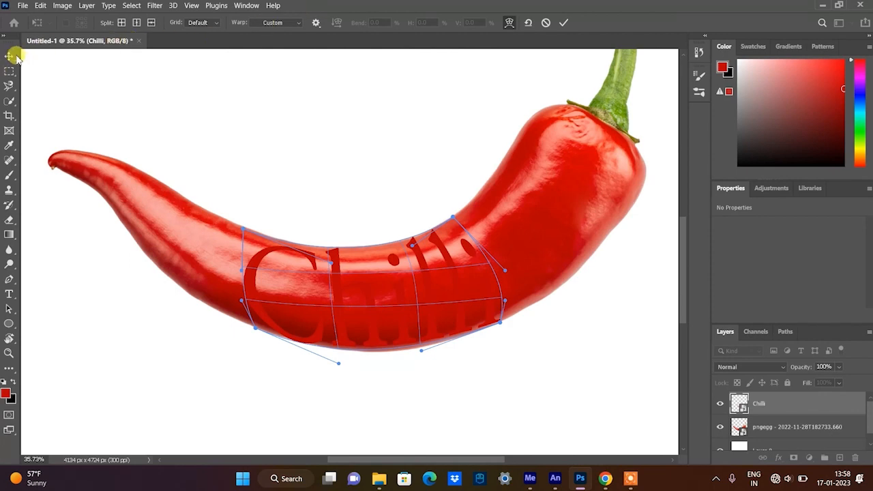
{"action": "left_click", "coordinate": [12, 57]}
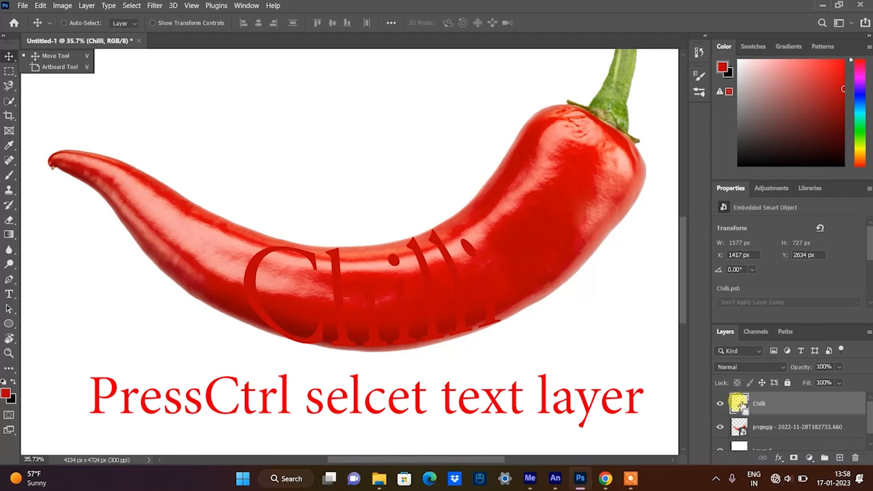
Step: Mask the chilli image layer with a selection loaded from the Chilli text layer, and hide the text layer
{"action": "left_click", "coordinate": [739, 403], "text": "ctrl"}
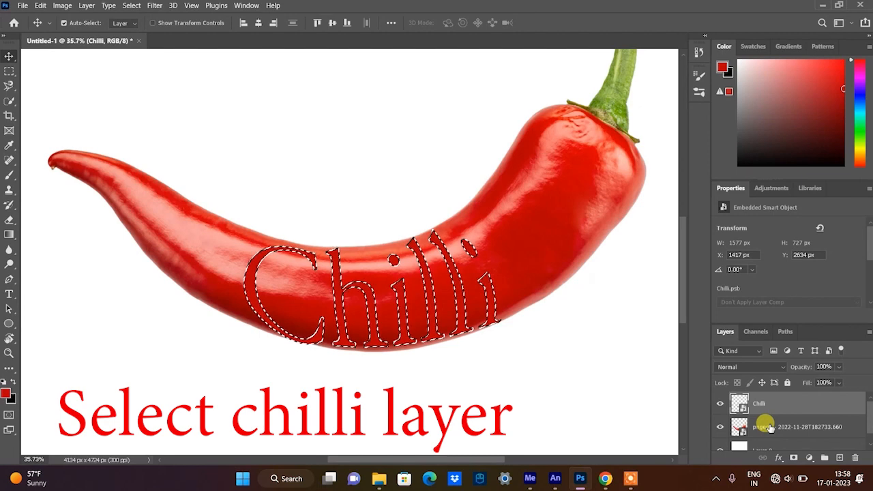
{"action": "left_click", "coordinate": [739, 428]}
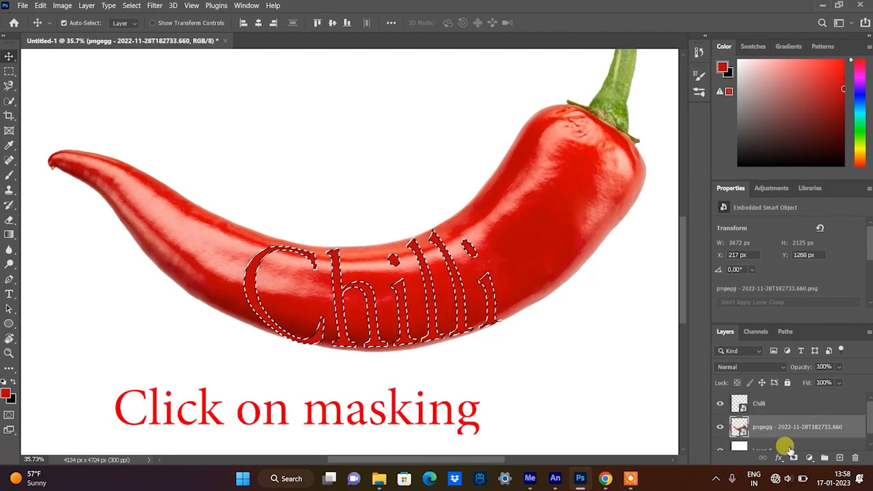
{"action": "left_click", "coordinate": [793, 456]}
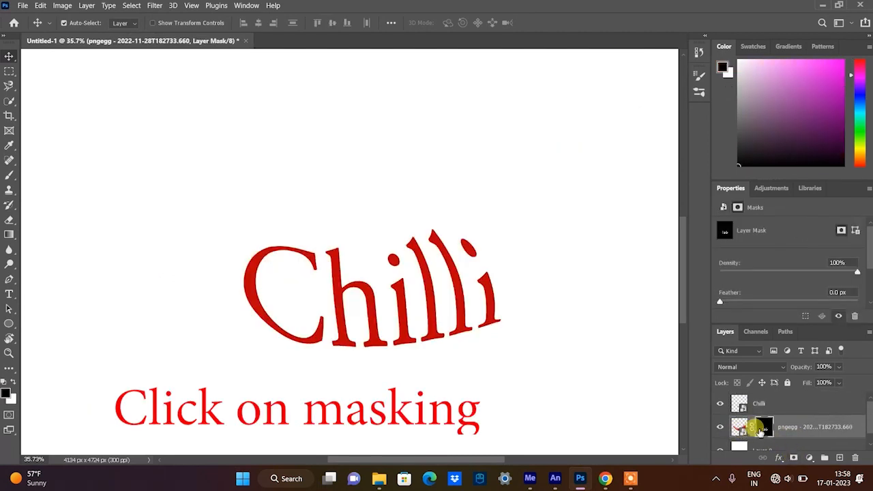
{"action": "left_click", "coordinate": [721, 403]}
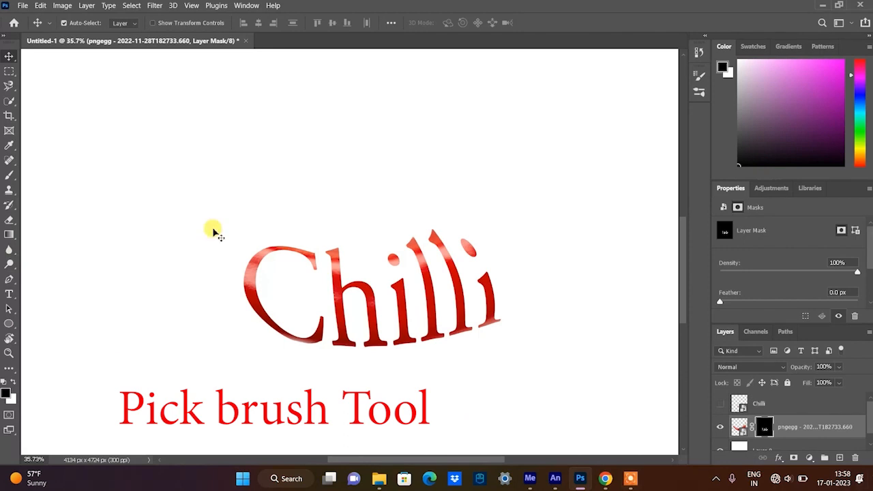
Step: Paint white with the Brush on the chilli layer's mask to reveal the tip and the stem-side body up to the Chilli letters
{"action": "left_click", "coordinate": [9, 175]}
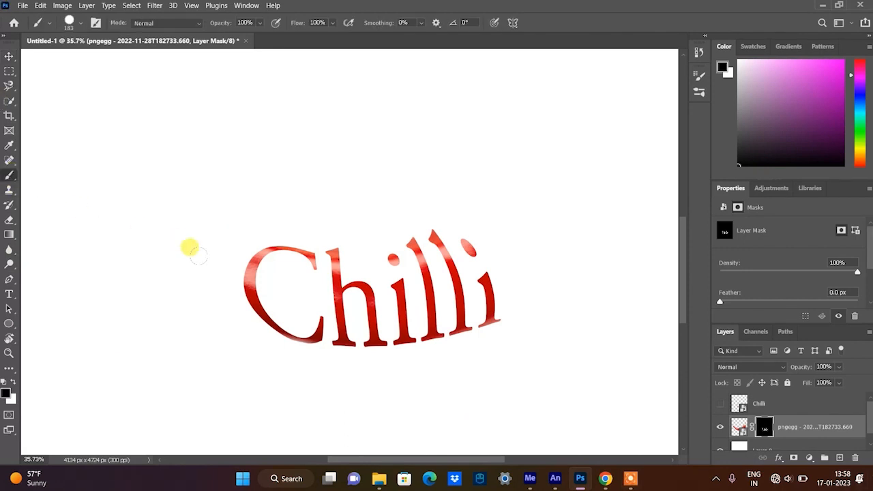
{"action": "left_click", "coordinate": [14, 384]}
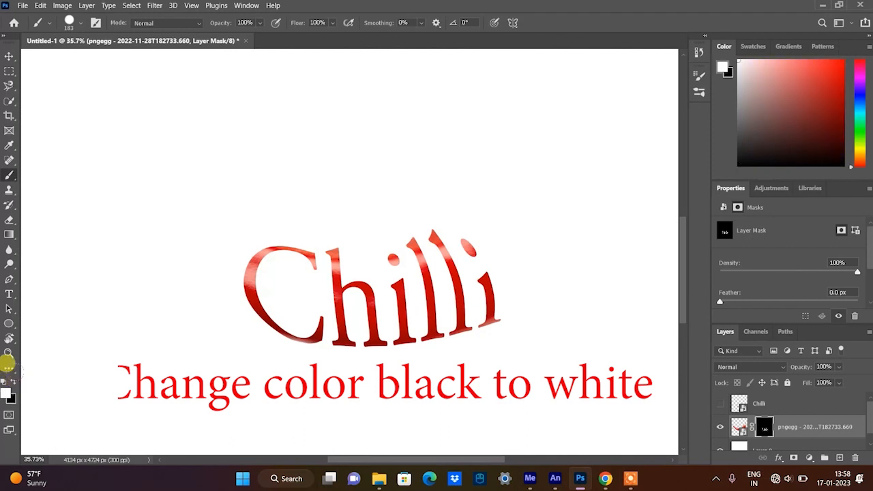
{"action": "mouse_move", "coordinate": [217, 256]}
{"action": "left_mouse_down"}
{"action": "mouse_move", "coordinate": [200, 225]}
{"action": "mouse_move", "coordinate": [196, 247]}
{"action": "mouse_move", "coordinate": [171, 204]}
{"action": "mouse_move", "coordinate": [172, 243]}
{"action": "mouse_move", "coordinate": [216, 276]}
{"action": "mouse_move", "coordinate": [126, 180]}
{"action": "mouse_move", "coordinate": [107, 241]}
{"action": "mouse_move", "coordinate": [106, 161]}
{"action": "mouse_move", "coordinate": [71, 148]}
{"action": "mouse_move", "coordinate": [53, 119]}
{"action": "mouse_move", "coordinate": [59, 131]}
{"action": "mouse_move", "coordinate": [44, 170]}
{"action": "mouse_move", "coordinate": [53, 145]}
{"action": "mouse_move", "coordinate": [143, 192]}
{"action": "mouse_move", "coordinate": [172, 220]}
{"action": "mouse_move", "coordinate": [161, 254]}
{"action": "mouse_move", "coordinate": [179, 247]}
{"action": "mouse_move", "coordinate": [185, 197]}
{"action": "left_mouse_up"}
{"action": "mouse_move", "coordinate": [513, 193]}
{"action": "left_mouse_down"}
{"action": "mouse_move", "coordinate": [528, 167]}
{"action": "mouse_move", "coordinate": [576, 116]}
{"action": "mouse_move", "coordinate": [524, 83]}
{"action": "left_mouse_up"}
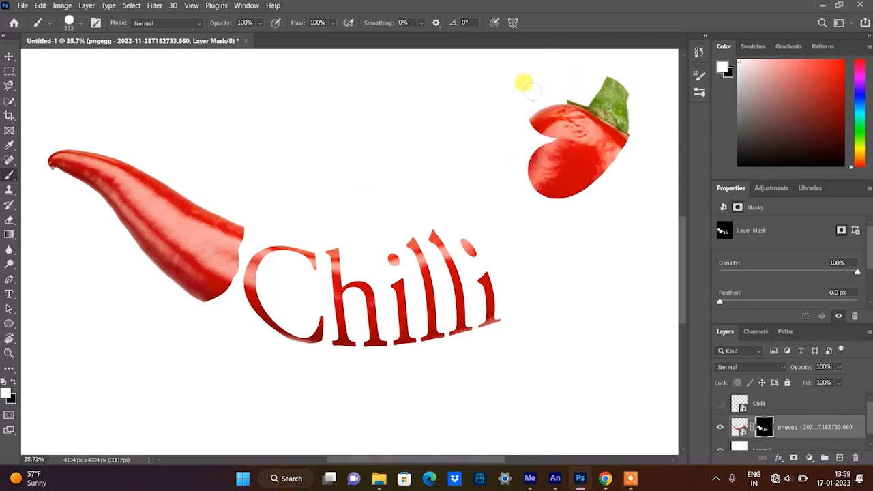
{"action": "mouse_move", "coordinate": [503, 123]}
{"action": "left_mouse_down"}
{"action": "mouse_move", "coordinate": [548, 186]}
{"action": "mouse_move", "coordinate": [576, 127]}
{"action": "mouse_move", "coordinate": [572, 225]}
{"action": "mouse_move", "coordinate": [582, 226]}
{"action": "mouse_move", "coordinate": [597, 188]}
{"action": "mouse_move", "coordinate": [536, 267]}
{"action": "mouse_move", "coordinate": [529, 253]}
{"action": "mouse_move", "coordinate": [512, 285]}
{"action": "mouse_move", "coordinate": [500, 200]}
{"action": "mouse_move", "coordinate": [476, 149]}
{"action": "mouse_move", "coordinate": [470, 184]}
{"action": "mouse_move", "coordinate": [499, 275]}
{"action": "left_mouse_up"}
{"action": "mouse_move", "coordinate": [168, 279]}
{"action": "left_mouse_down"}
{"action": "mouse_move", "coordinate": [225, 328]}
{"action": "mouse_move", "coordinate": [182, 254]}
{"action": "mouse_move", "coordinate": [186, 219]}
{"action": "mouse_move", "coordinate": [205, 206]}
{"action": "mouse_move", "coordinate": [185, 239]}
{"action": "mouse_move", "coordinate": [217, 265]}
{"action": "mouse_move", "coordinate": [192, 272]}
{"action": "mouse_move", "coordinate": [199, 232]}
{"action": "mouse_move", "coordinate": [215, 290]}
{"action": "mouse_move", "coordinate": [194, 247]}
{"action": "mouse_move", "coordinate": [212, 251]}
{"action": "mouse_move", "coordinate": [207, 306]}
{"action": "mouse_move", "coordinate": [228, 317]}
{"action": "left_mouse_up"}
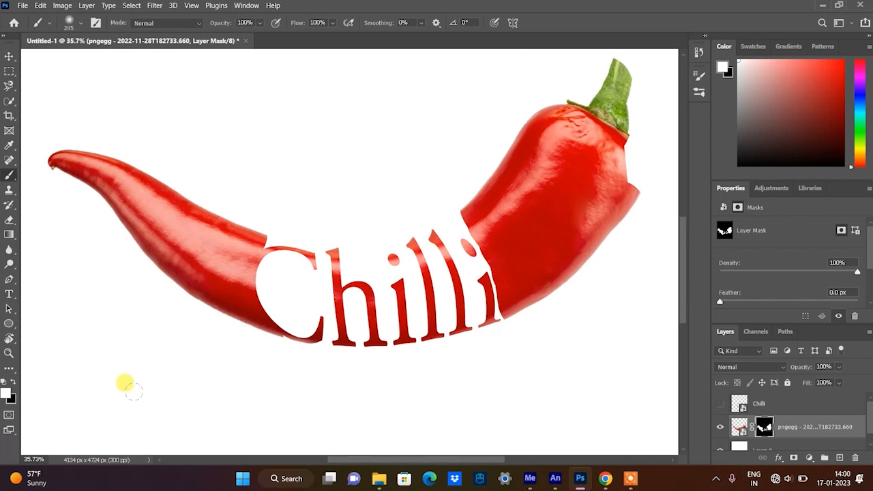
Step: Refine the revealed edges around the C and the last i with a soft 80 px white brush, undoing the strip painted beneath the letters
{"action": "right_click", "coordinate": [226, 368], "text": "alt"}
{"action": "mouse_move", "coordinate": [226, 369]}
{"action": "left_mouse_down"}
{"action": "mouse_move", "coordinate": [293, 346]}
{"action": "mouse_move", "coordinate": [284, 343]}
{"action": "mouse_move", "coordinate": [291, 334]}
{"action": "mouse_move", "coordinate": [269, 239]}
{"action": "mouse_move", "coordinate": [270, 248]}
{"action": "mouse_move", "coordinate": [283, 241]}
{"action": "mouse_move", "coordinate": [282, 251]}
{"action": "mouse_move", "coordinate": [315, 252]}
{"action": "mouse_move", "coordinate": [276, 250]}
{"action": "mouse_move", "coordinate": [433, 242]}
{"action": "mouse_move", "coordinate": [481, 218]}
{"action": "mouse_move", "coordinate": [467, 215]}
{"action": "mouse_move", "coordinate": [500, 287]}
{"action": "mouse_move", "coordinate": [504, 323]}
{"action": "mouse_move", "coordinate": [507, 311]}
{"action": "mouse_move", "coordinate": [232, 371]}
{"action": "mouse_move", "coordinate": [295, 349]}
{"action": "mouse_move", "coordinate": [290, 345]}
{"action": "mouse_move", "coordinate": [439, 347]}
{"action": "mouse_move", "coordinate": [487, 337]}
{"action": "mouse_move", "coordinate": [417, 359]}
{"action": "mouse_move", "coordinate": [344, 354]}
{"action": "left_mouse_up"}
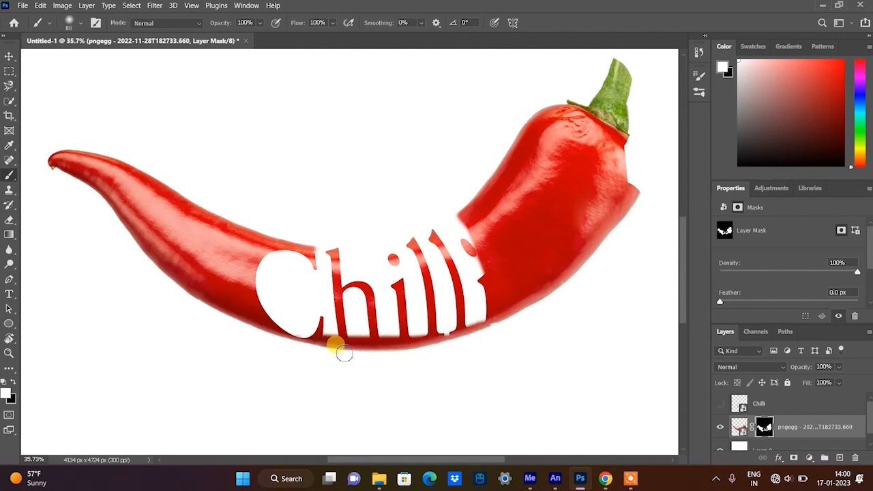
{"action": "key", "text": "ctrl+z"}
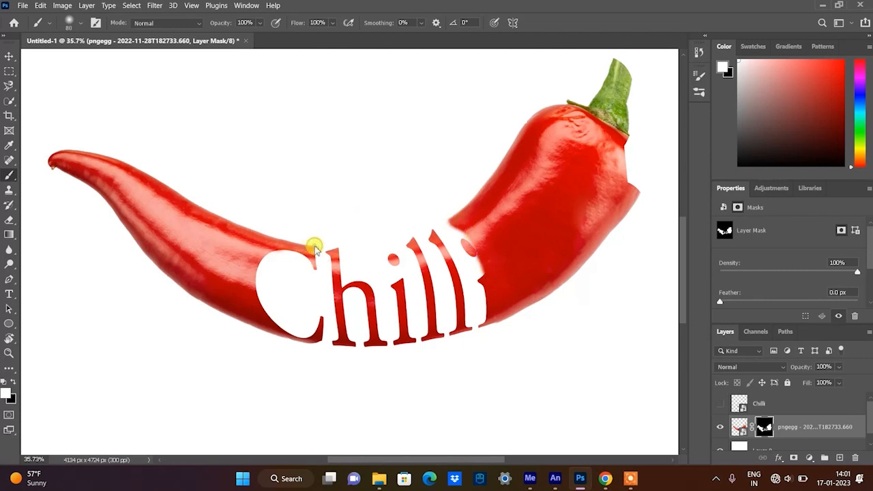
Step: Reveal the remaining stem and the chilli's outer shoulder on the mask with a soft 975 px white brush, and switch to the Move tool
{"action": "mouse_move", "coordinate": [520, 156]}
{"action": "left_mouse_down"}
{"action": "mouse_move", "coordinate": [645, 201]}
{"action": "mouse_move", "coordinate": [566, 113]}
{"action": "mouse_move", "coordinate": [545, 44]}
{"action": "left_mouse_up"}
{"action": "scroll", "coordinate": [552, 35], "scroll_direction": "up", "scroll_amount": 2}
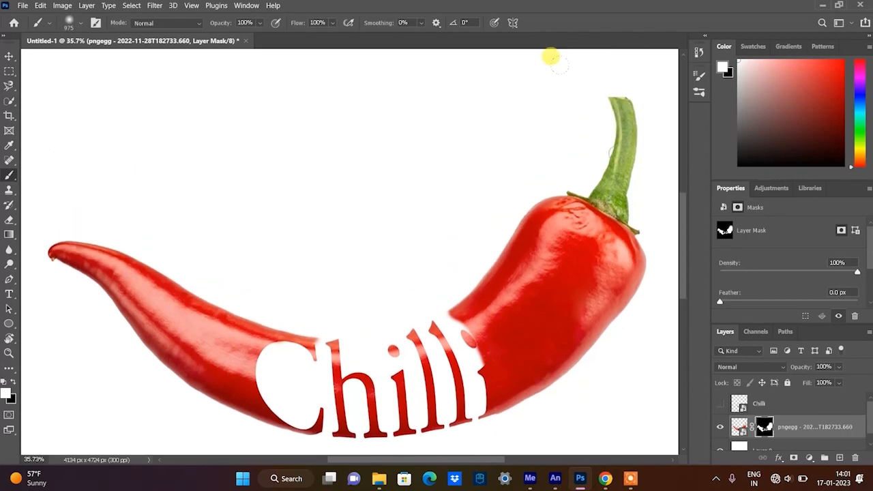
{"action": "scroll", "coordinate": [552, 55], "scroll_direction": "down", "scroll_amount": 4}
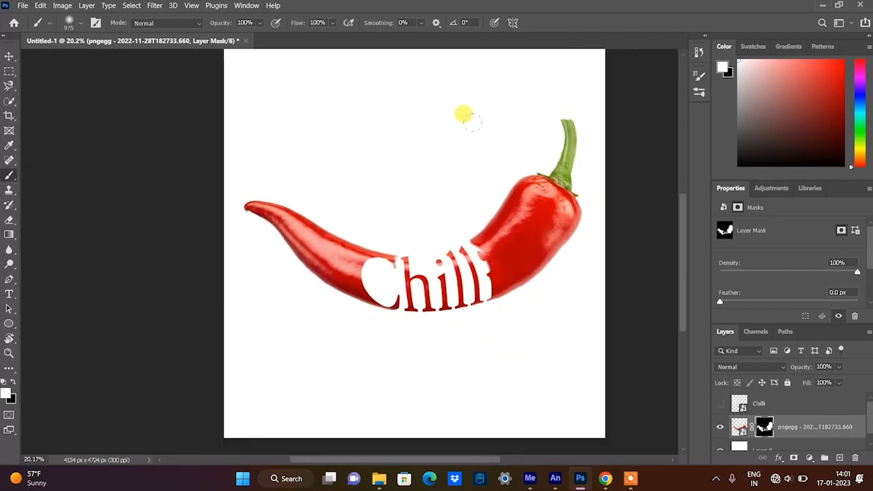
{"action": "left_click", "coordinate": [9, 56]}
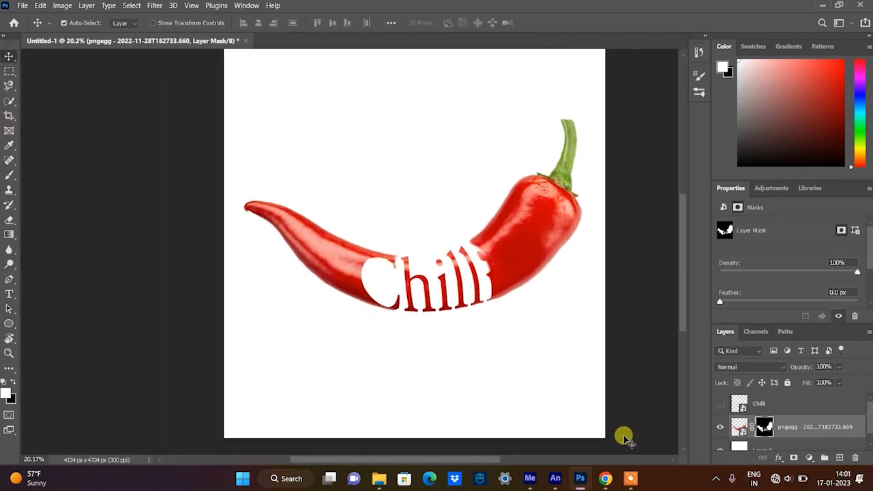